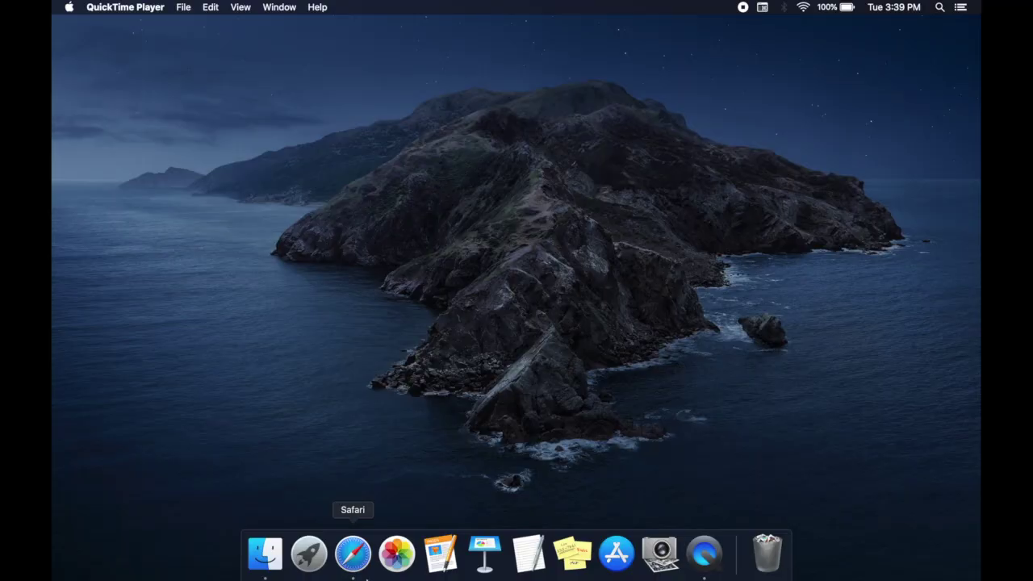
click(361, 569)
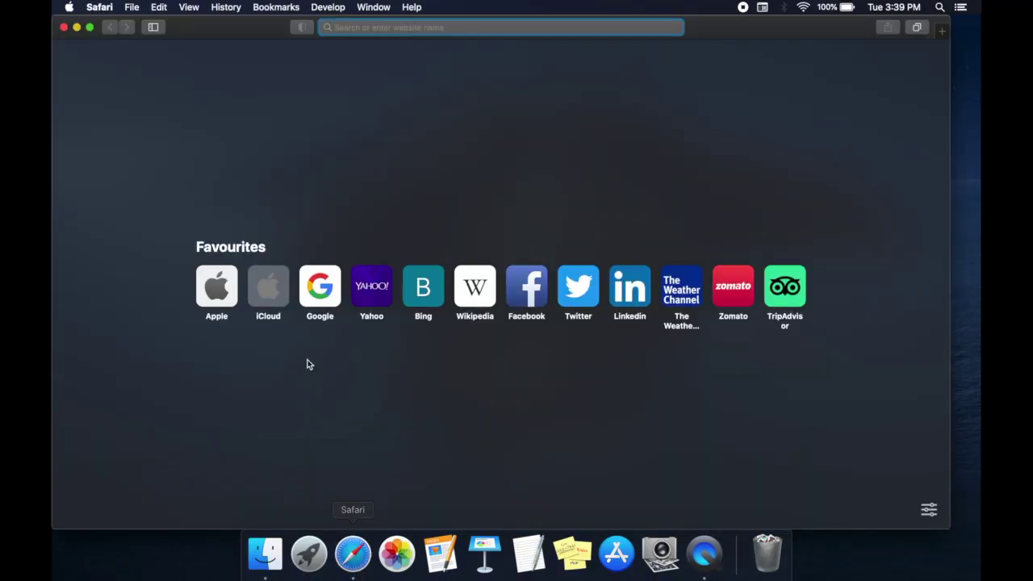
click(330, 309)
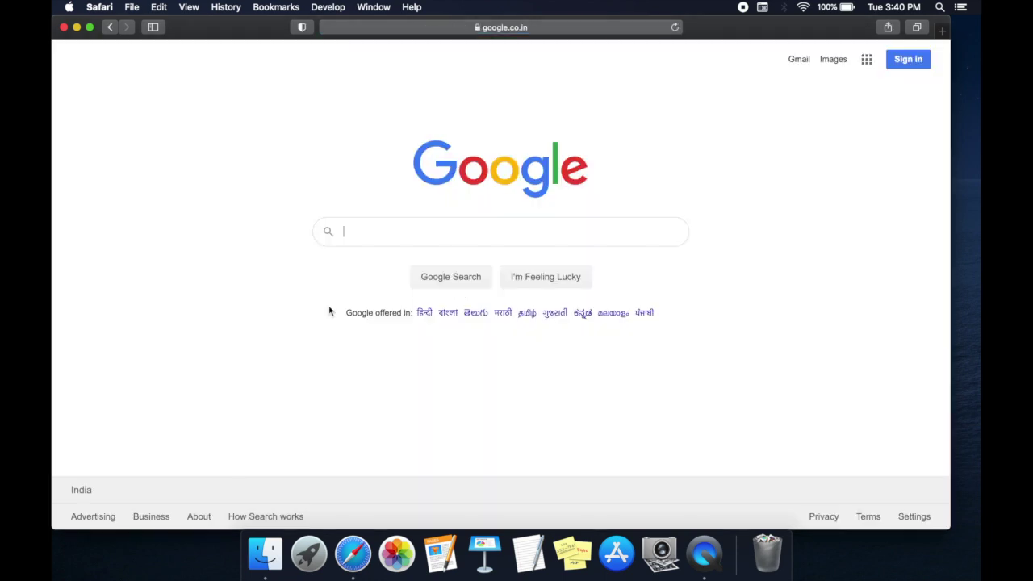
text(www)
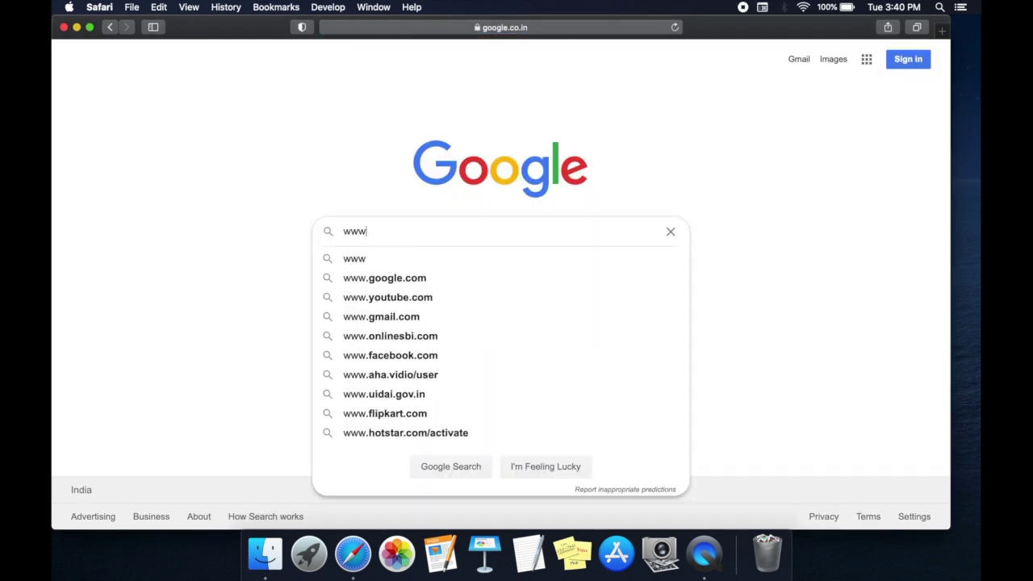
text(.blue)
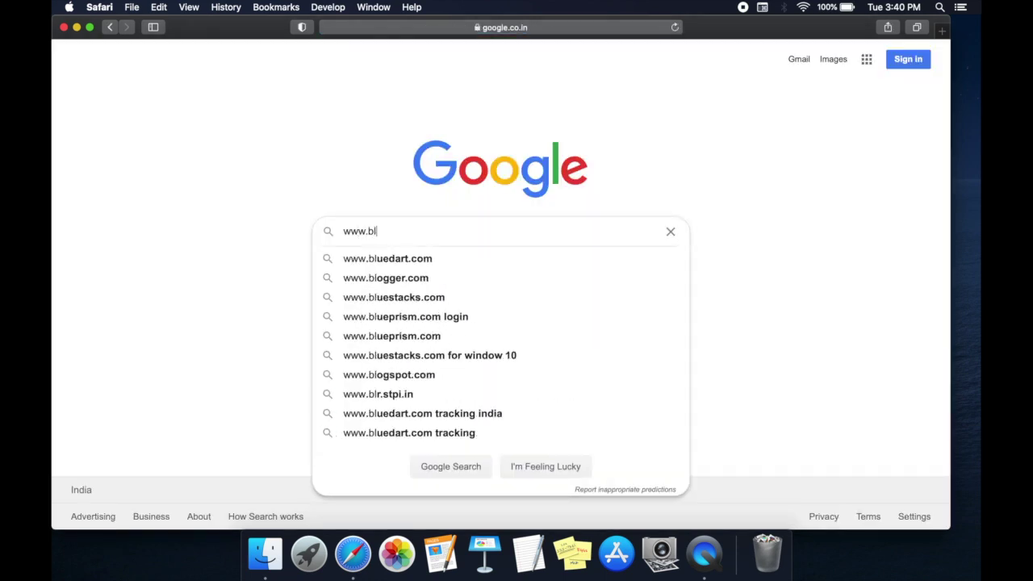
key(Down)
key(Down)
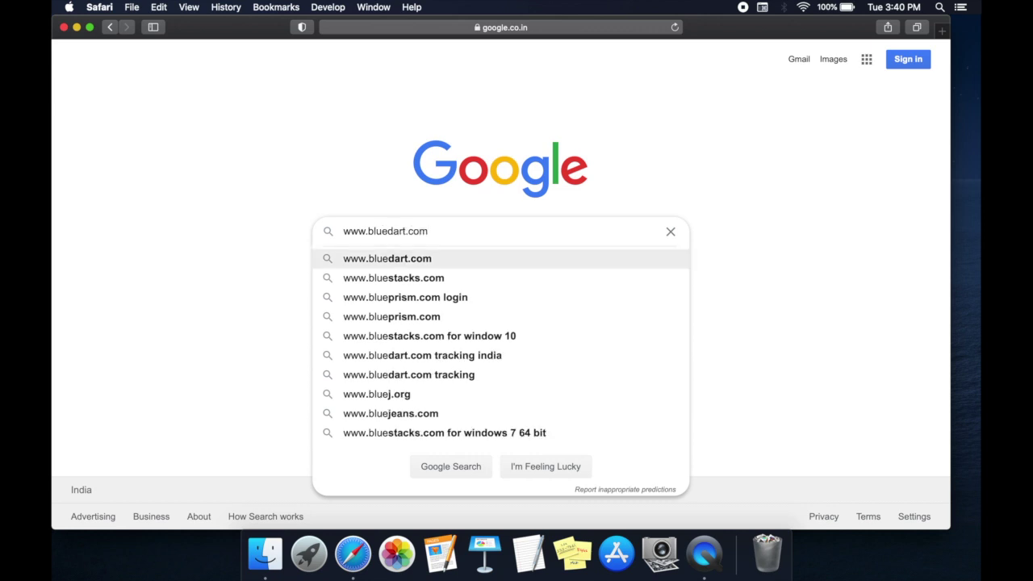
key(Return)
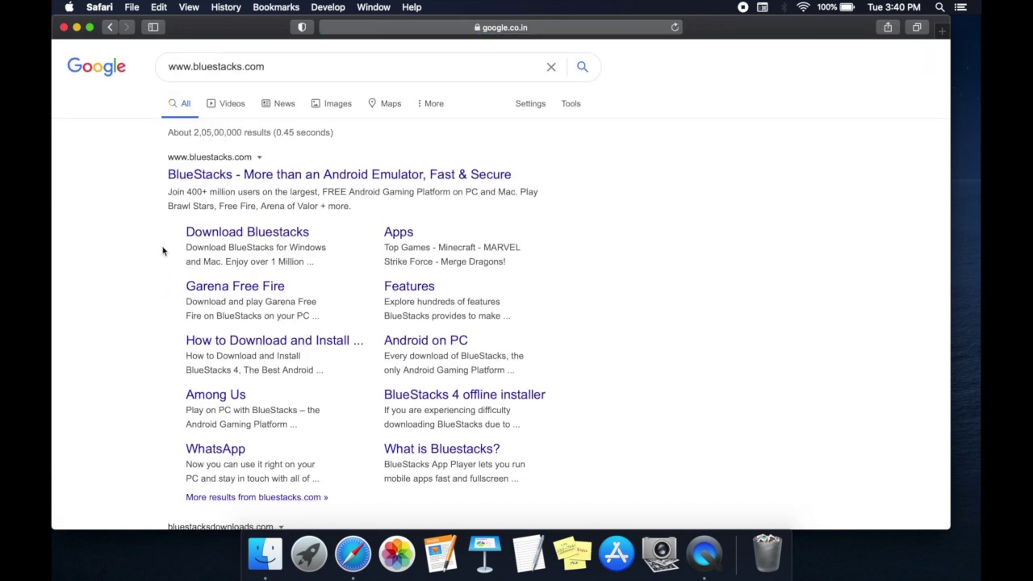
click(246, 184)
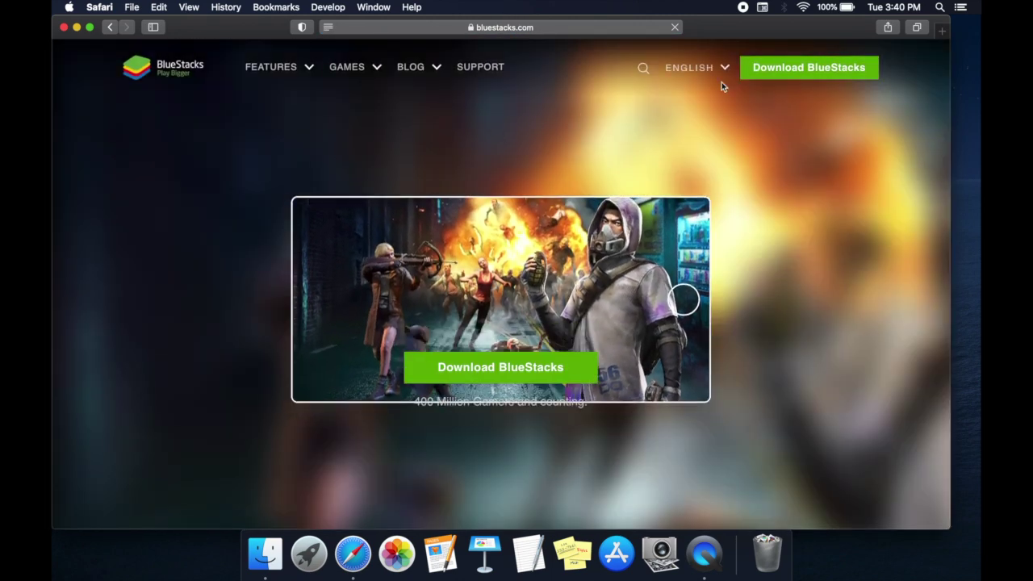
Download the BlueStacksInstaller_4.230.10.2820 .dmg and reveal it in the Downloads folder.
mouse_move(722, 81)
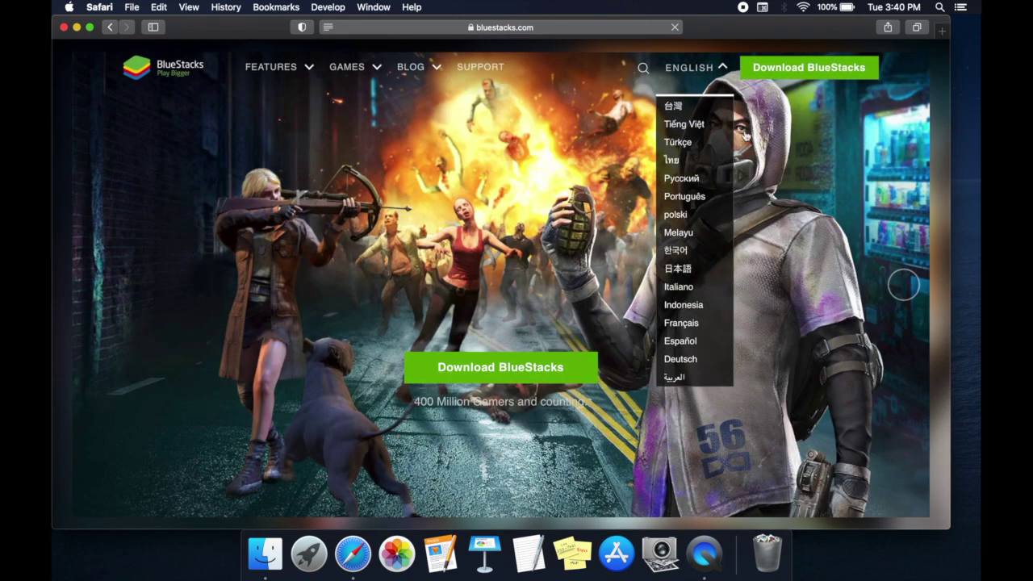
click(792, 74)
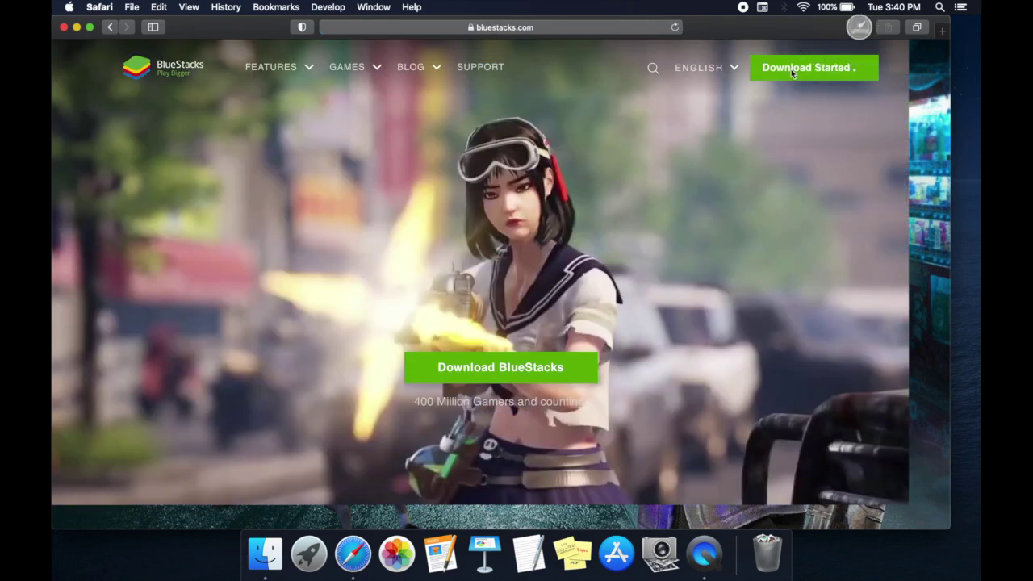
click(860, 29)
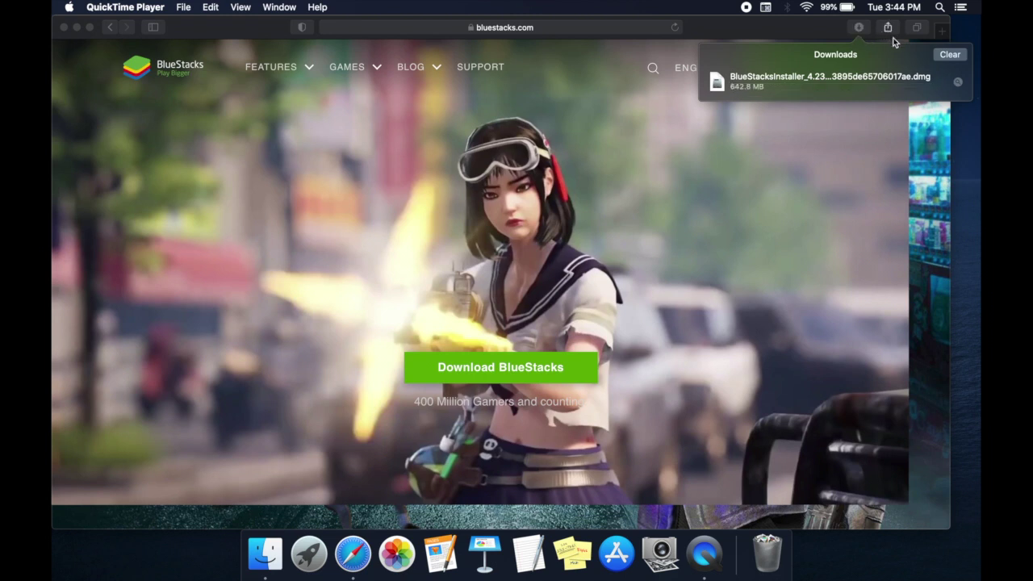
click(959, 82)
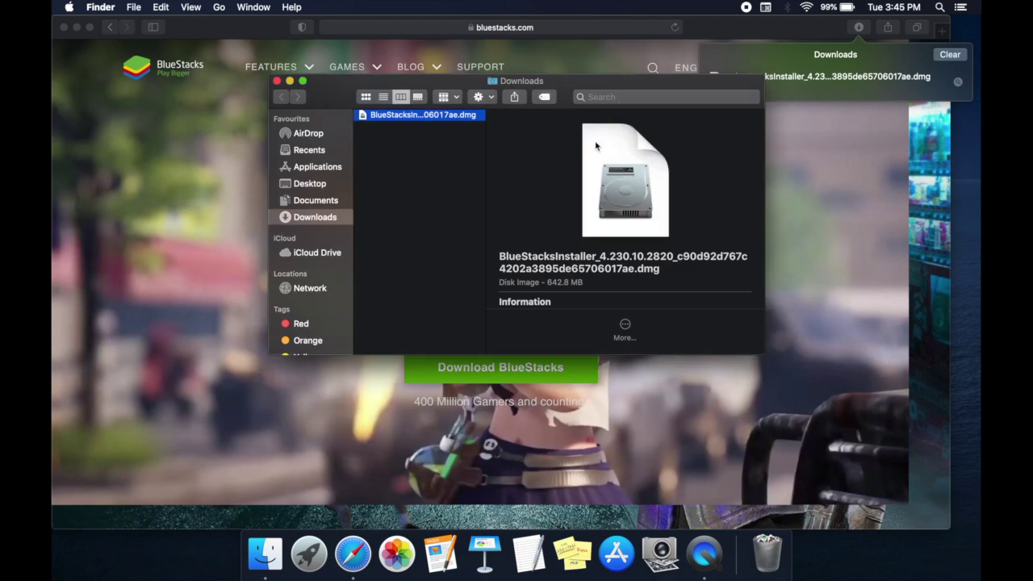
Open the BlueStacks .dmg from Downloads, then close the Finder and Safari windows.
right_click(451, 118)
click(476, 123)
click(277, 81)
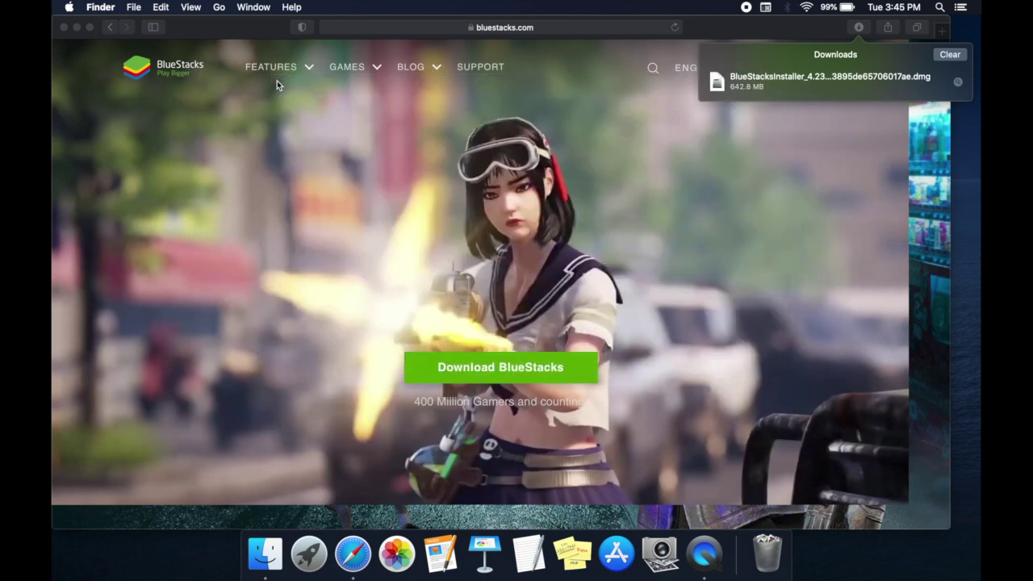
click(64, 27)
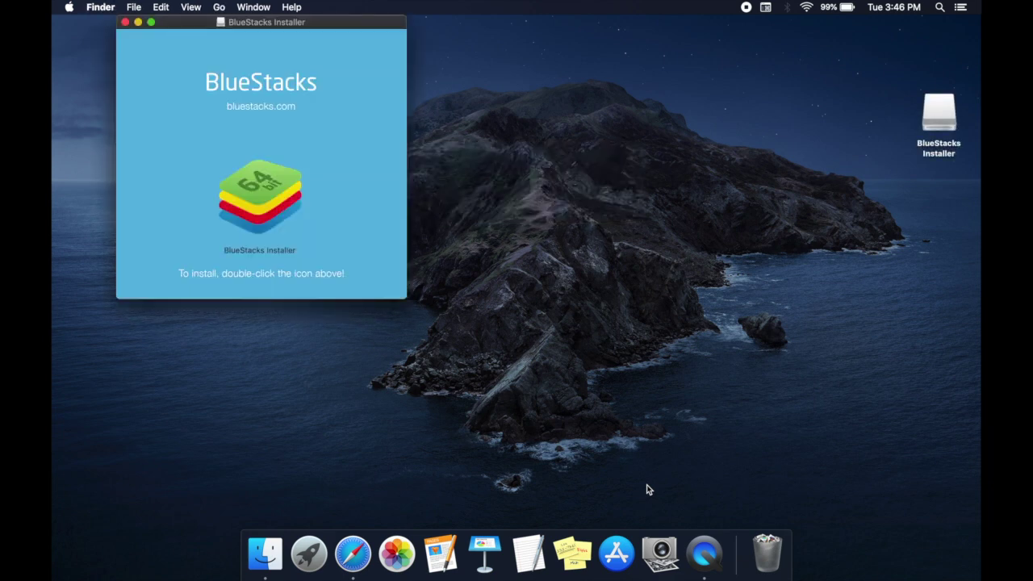
Launch BlueStacks Installer from the disk image, approve the security prompt, and install BlueStacks 4.
double_click(270, 195)
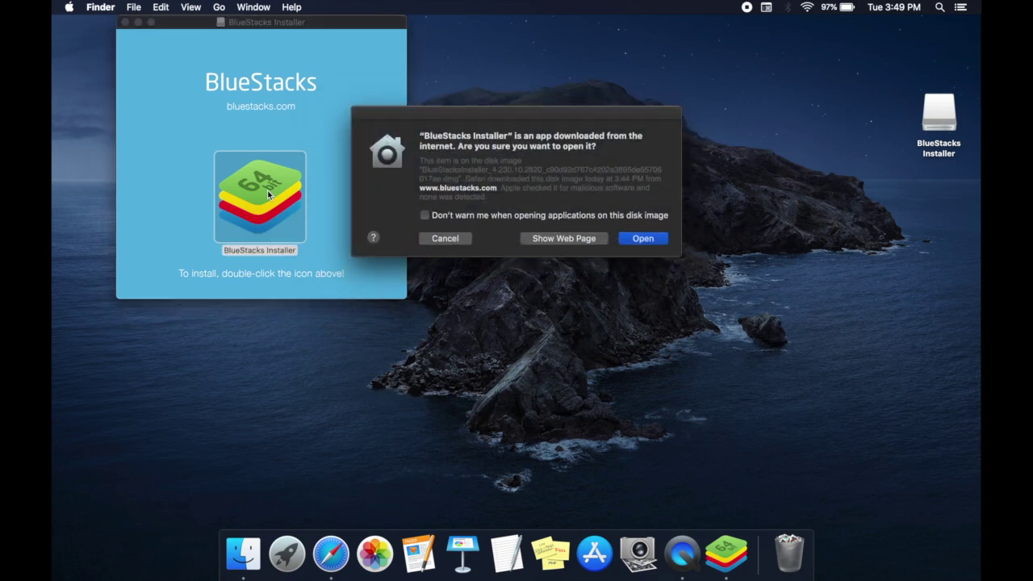
click(642, 239)
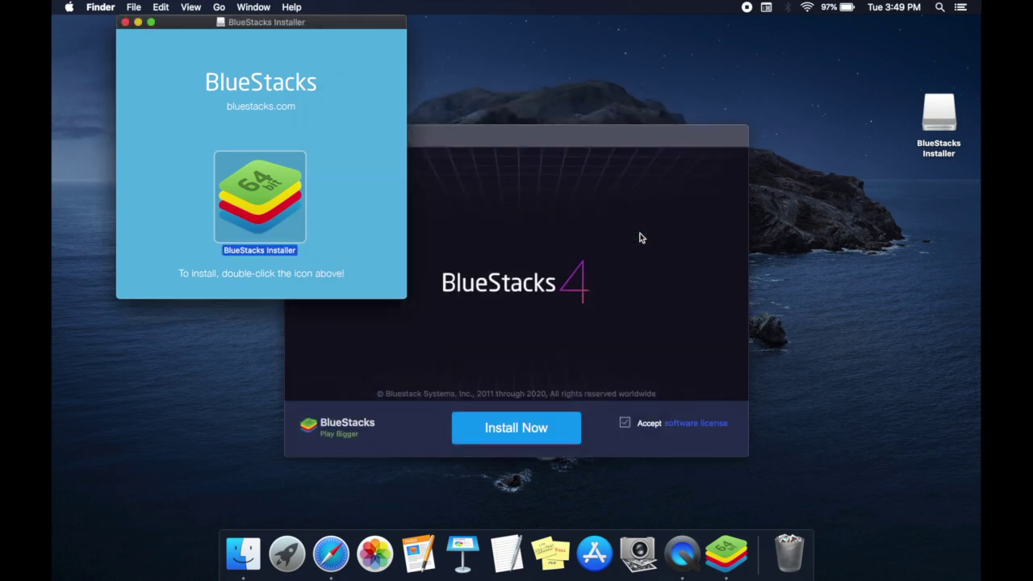
click(125, 23)
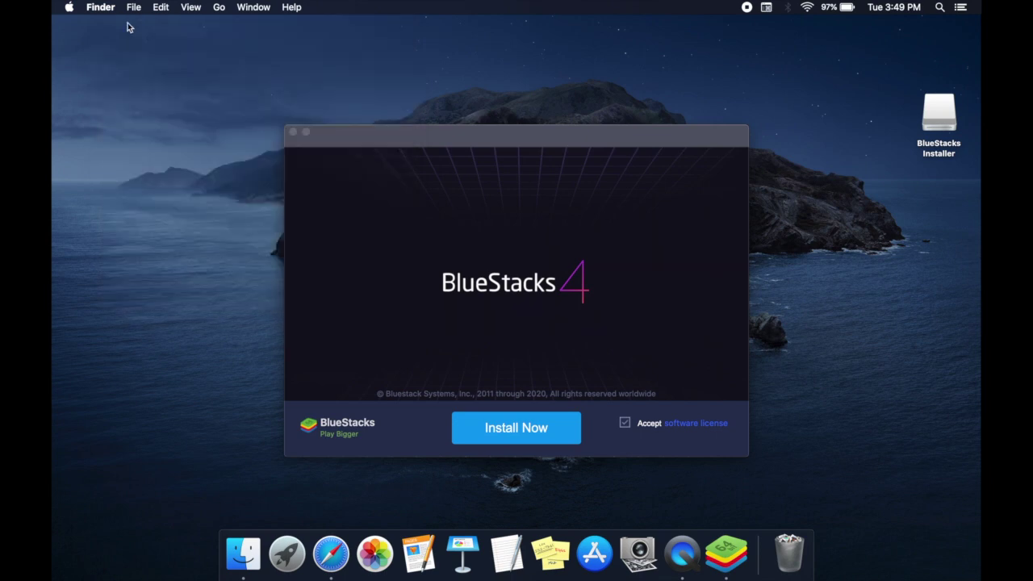
click(540, 430)
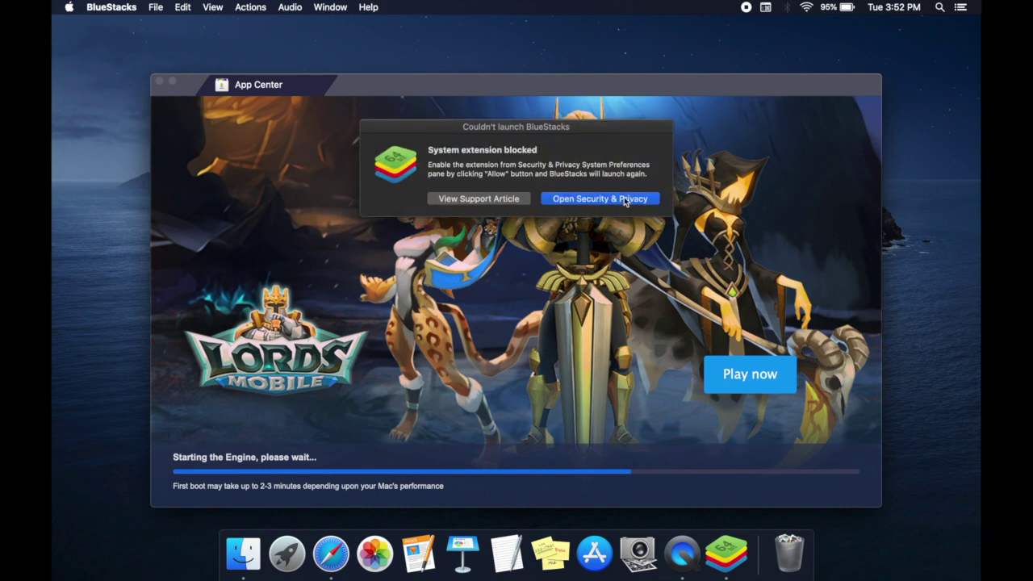
Choose Open Security & Privacy in the 'System extension blocked' alert.
click(624, 198)
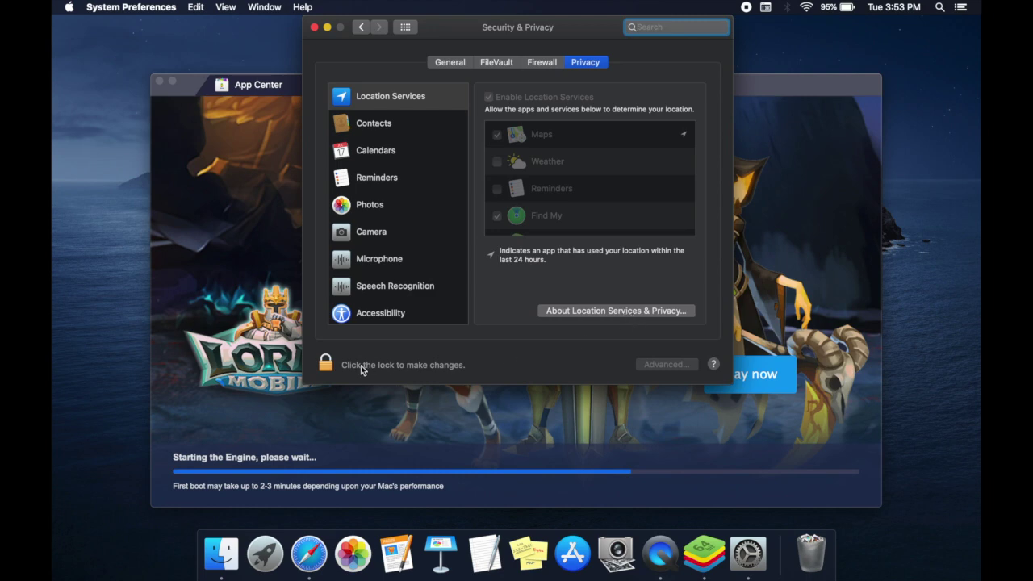
Unlock Security & Privacy, allow BlueStack Systems software under General, and quit System Preferences.
click(327, 366)
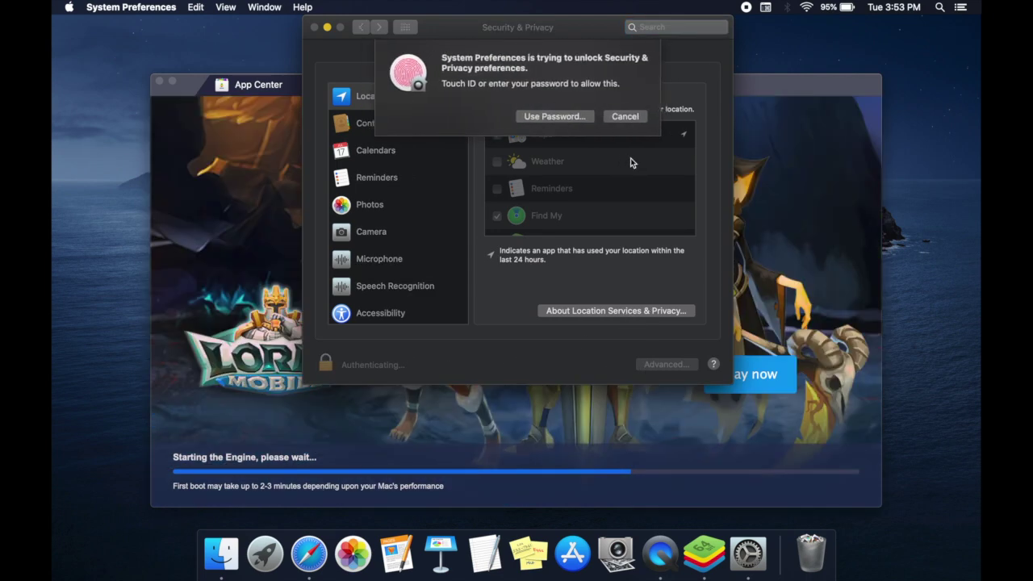
scroll(632, 163, down, 3)
click(542, 62)
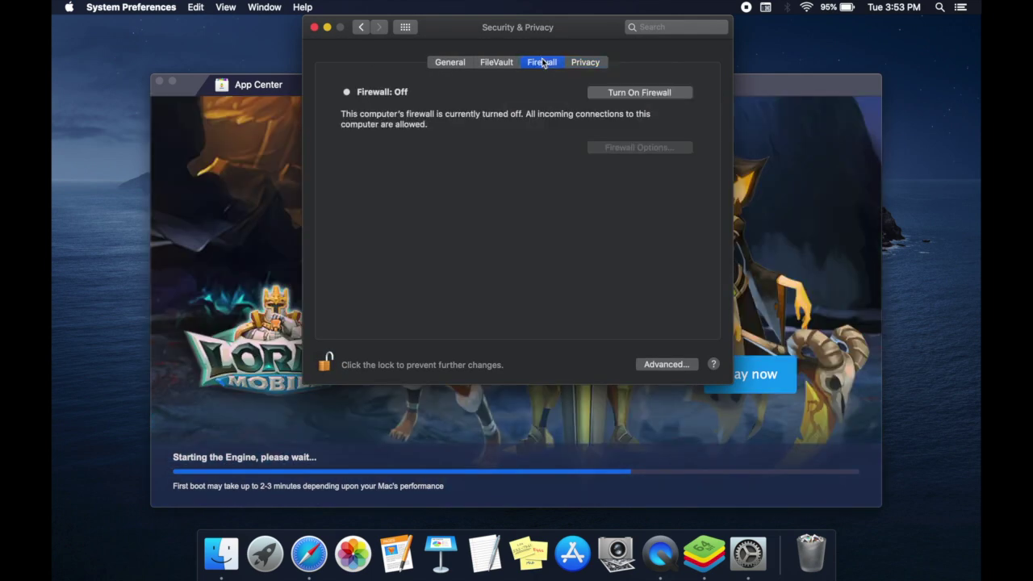
click(495, 62)
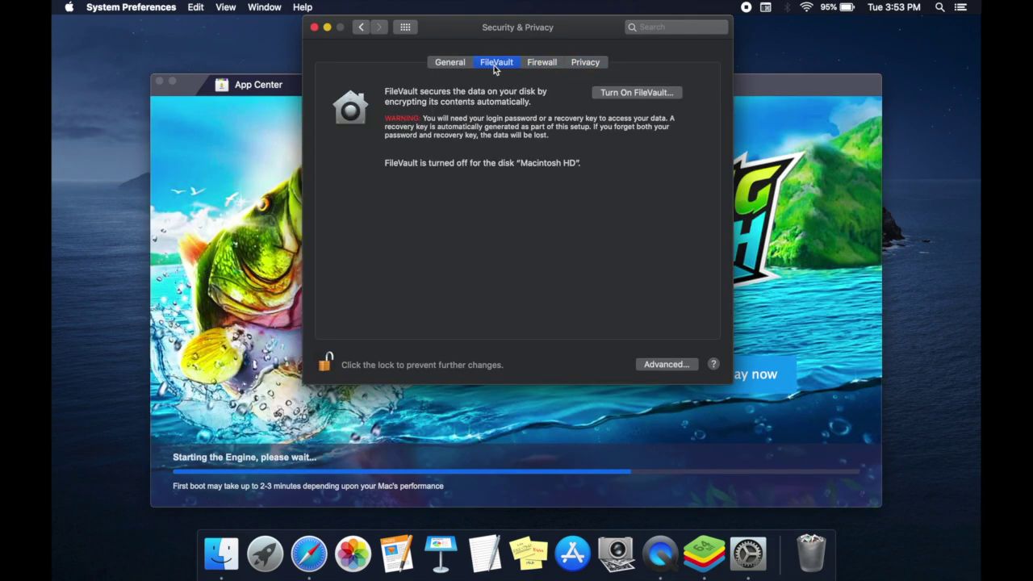
click(455, 65)
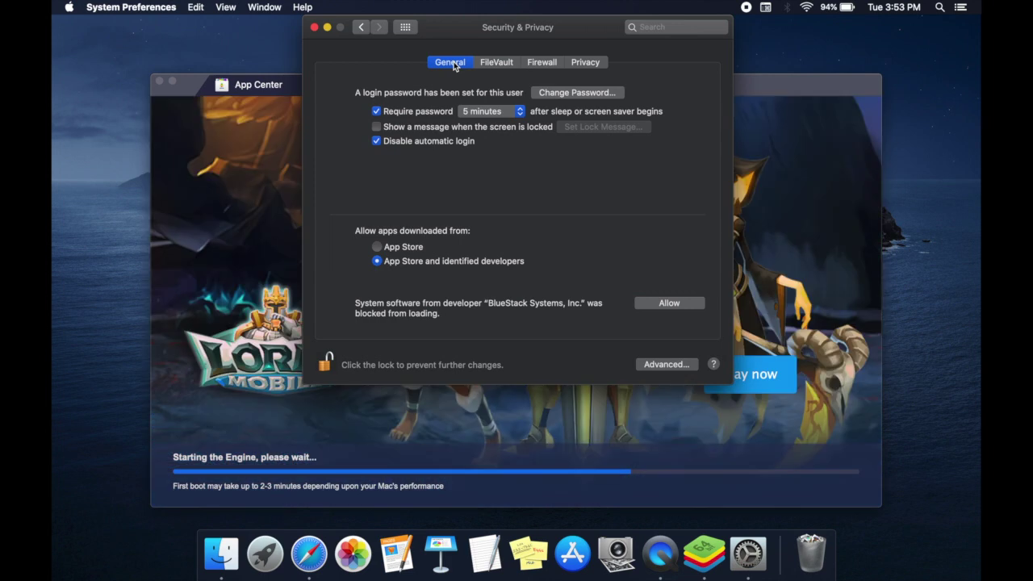
click(667, 303)
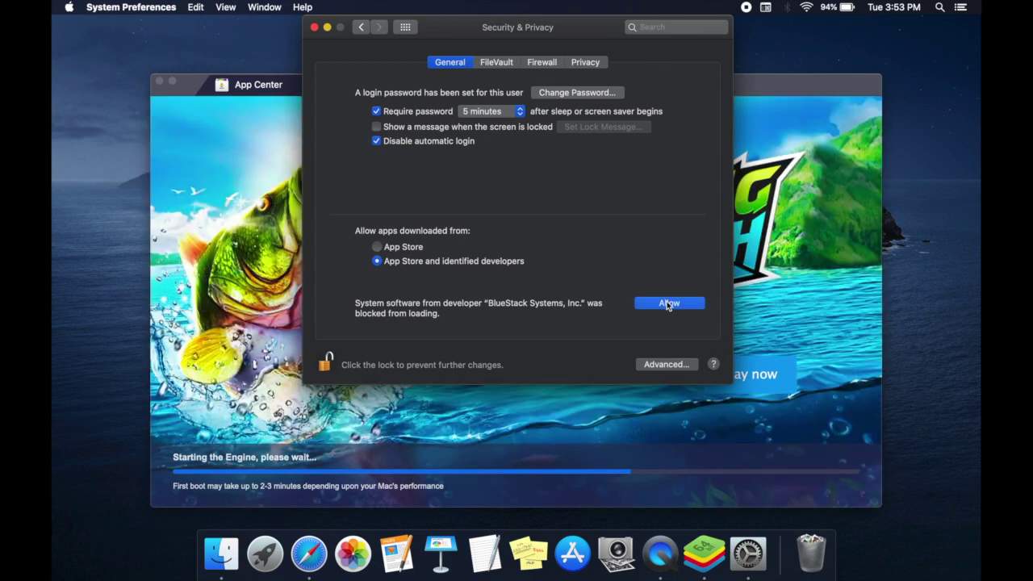
click(315, 29)
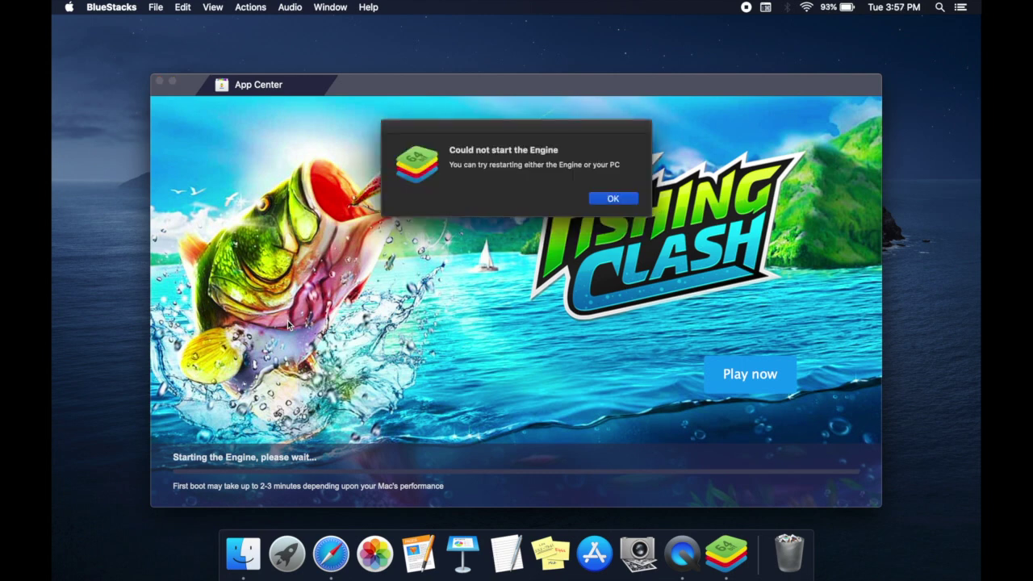
Dismiss the 'Could not start the Engine' alert with OK.
click(610, 199)
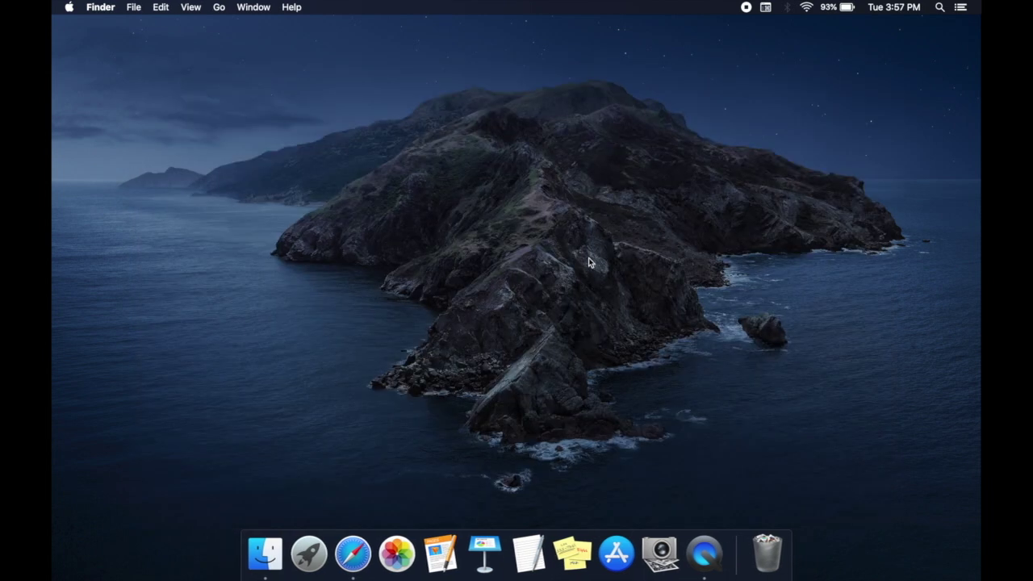
Relaunch BlueStacks from the second page of Launchpad.
click(312, 570)
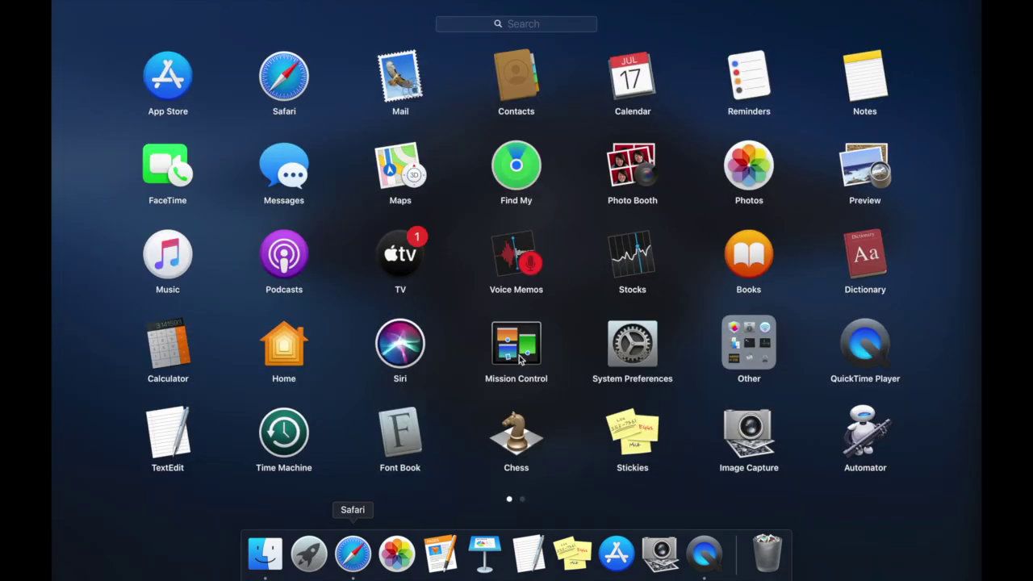
scroll(666, 300, right, 5)
click(293, 259)
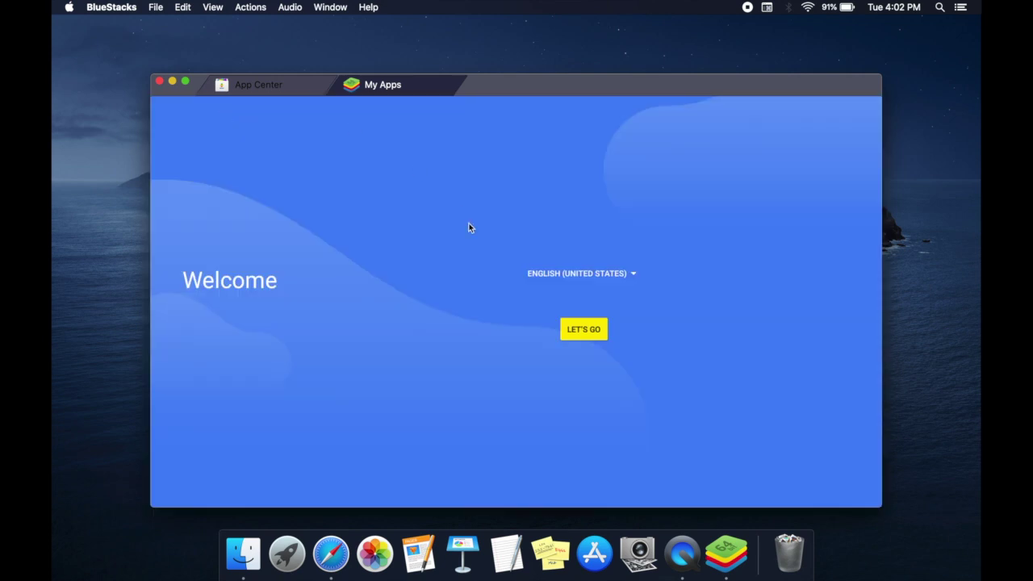
Start setup with LET'S GO and continue past the Google sign-in page.
click(584, 331)
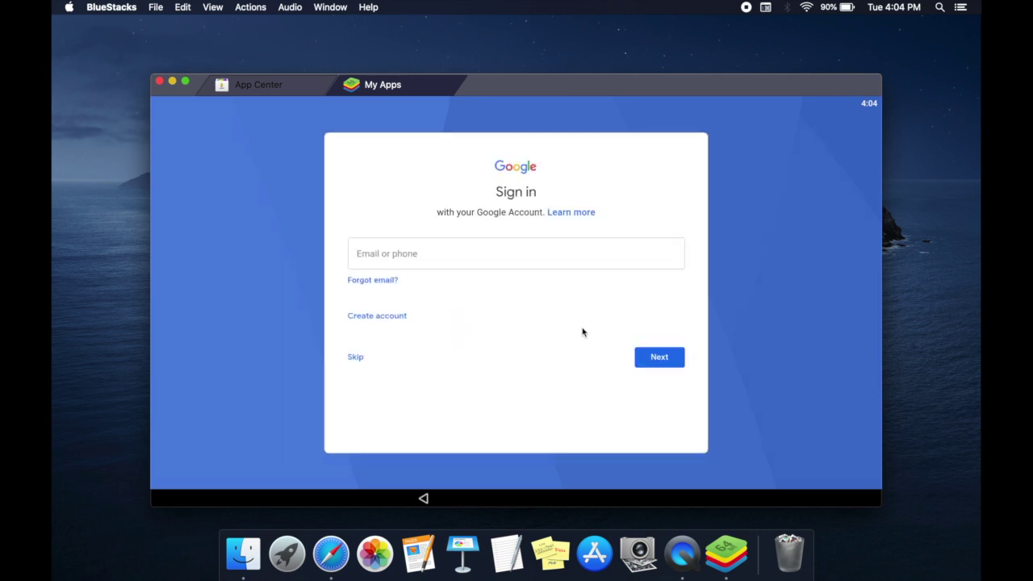
click(665, 364)
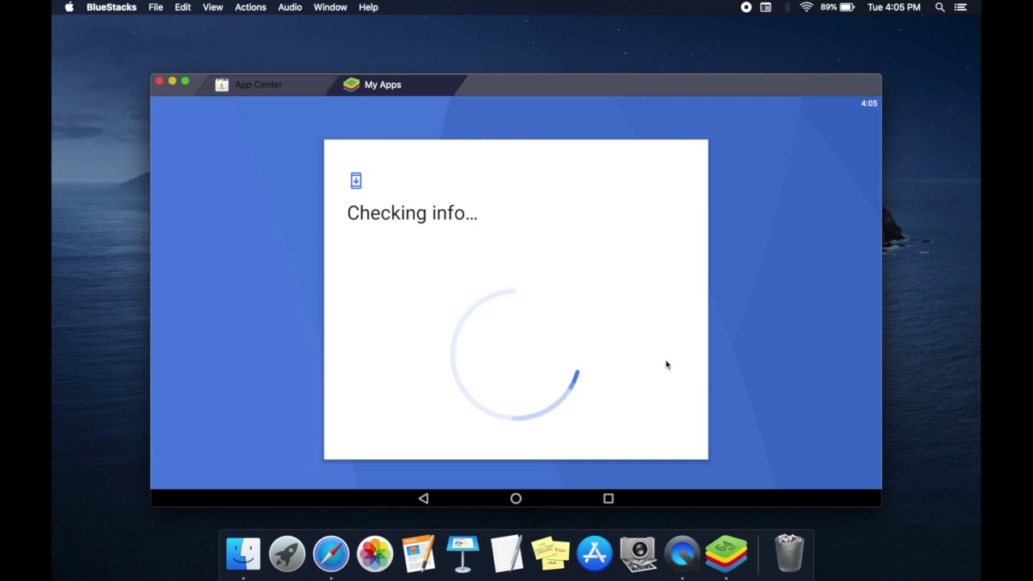